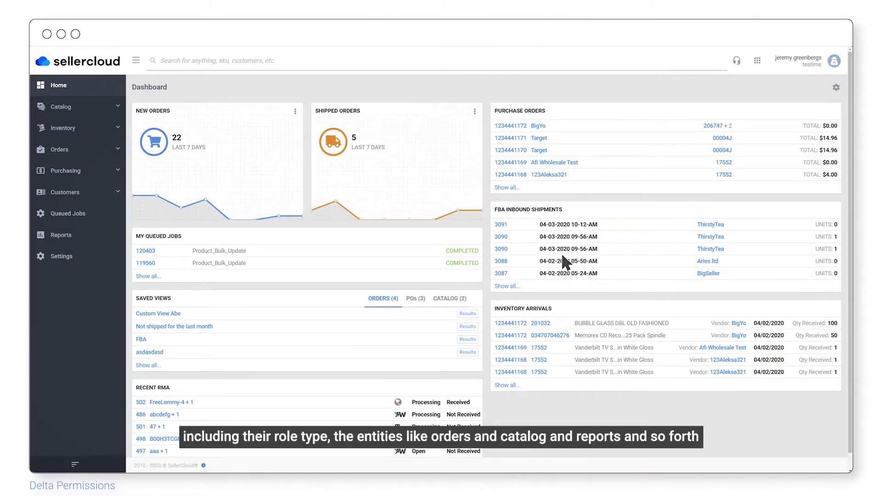
Step: Go from Settings through Employees to the Manage Employees list
left_click(67, 257)
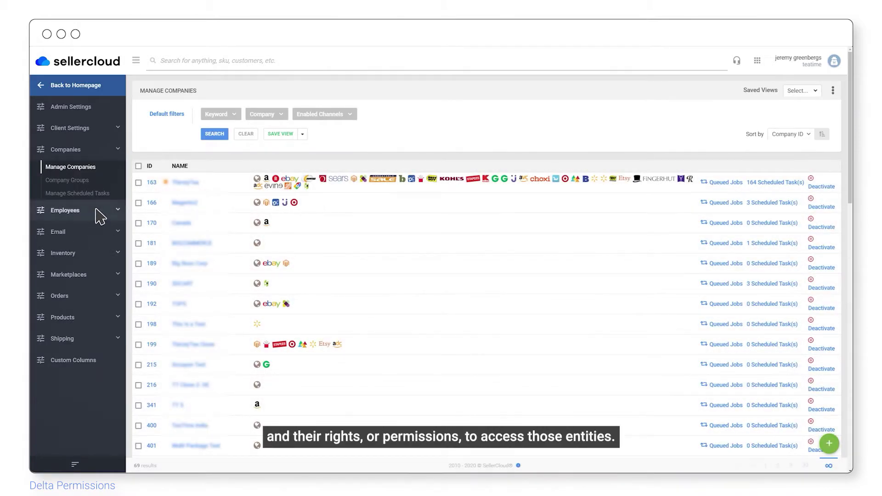
left_click(98, 213)
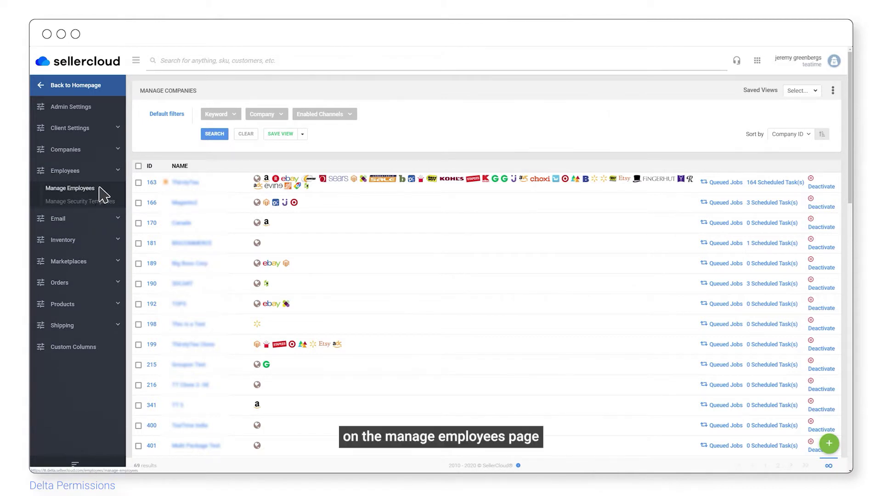
left_click(100, 188)
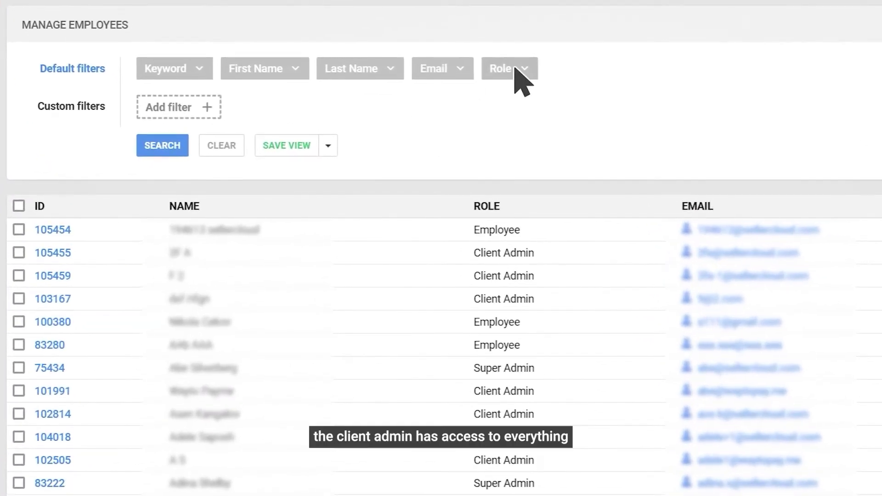
left_click(495, 77)
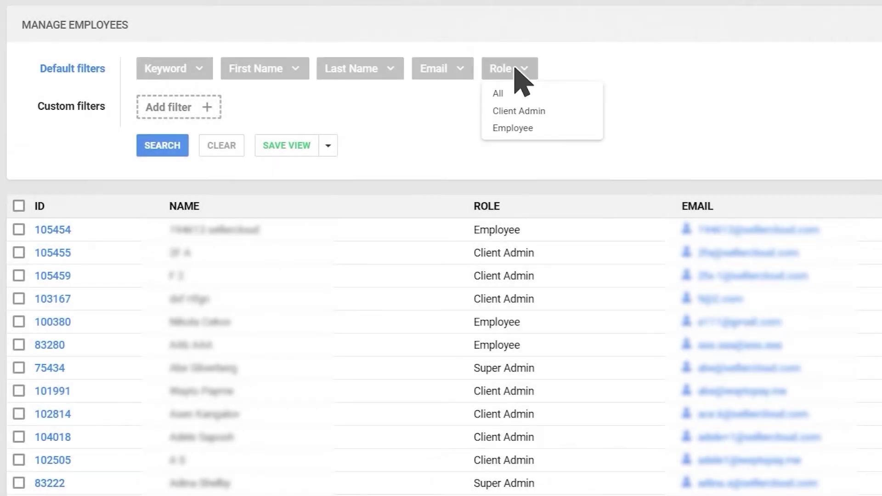
left_click(519, 73)
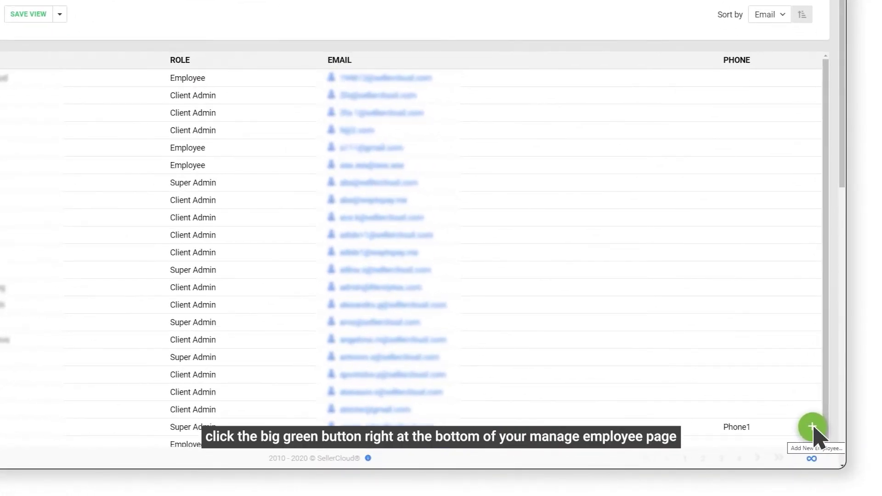
Step: Add a new employee with first name, last name and e-mail, with Test Company as default company
left_click(813, 428)
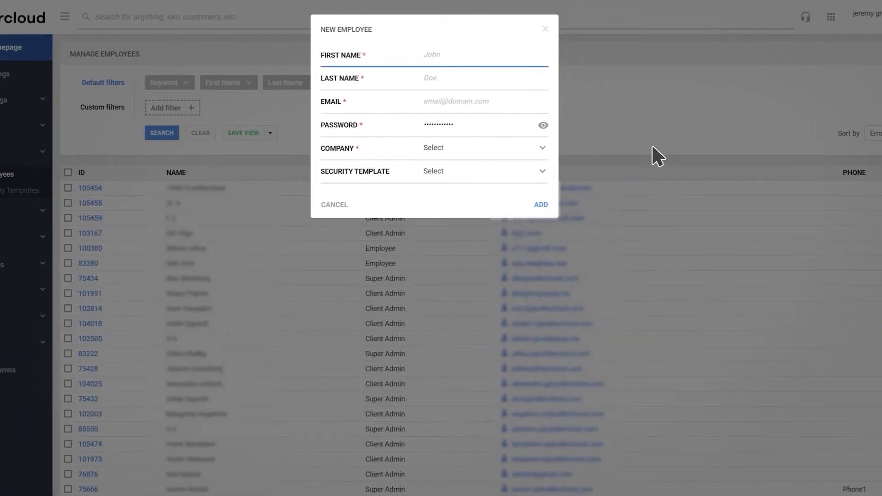
type("Test")
key("Tab")
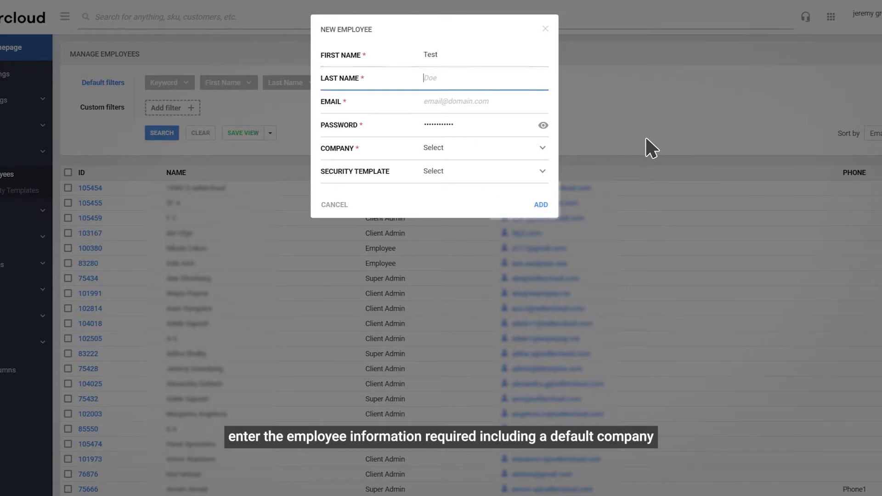
type("Employee")
key("Tab")
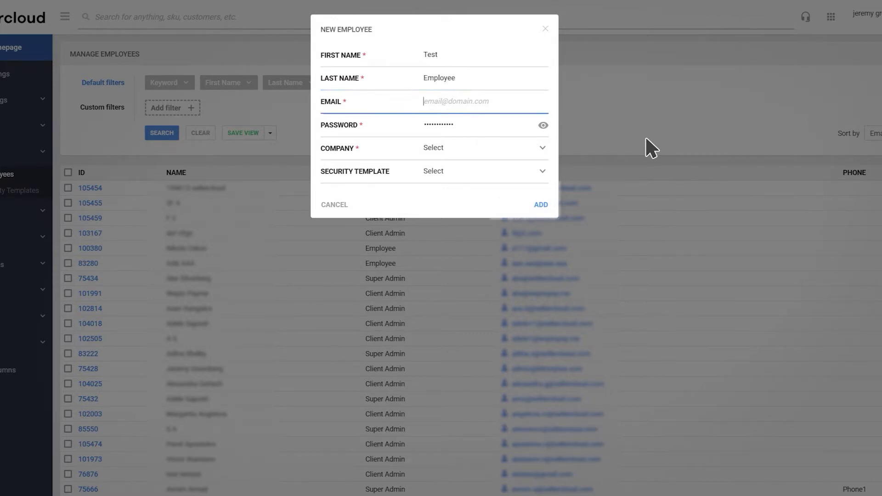
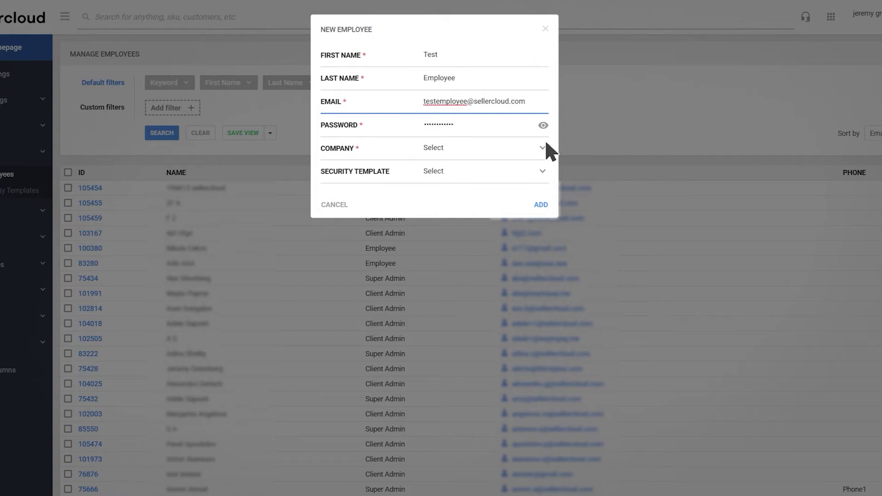
left_click(499, 146)
scroll(499, 144, "down", 7)
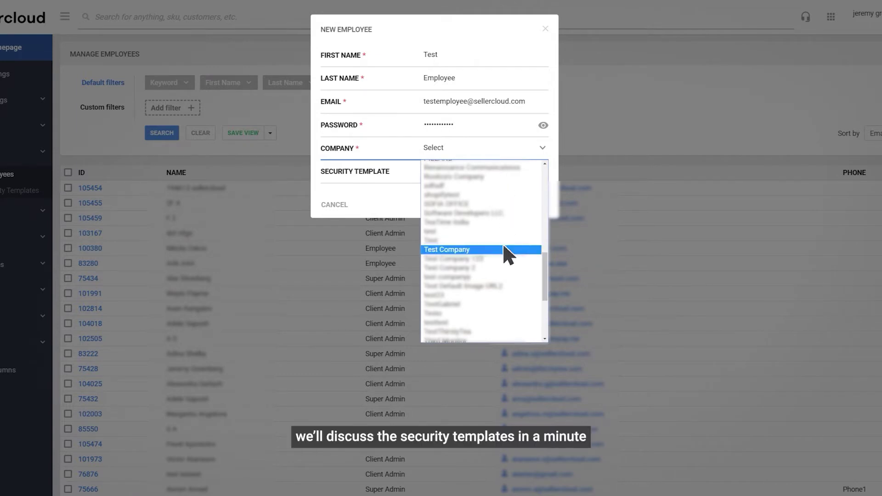
left_click(504, 249)
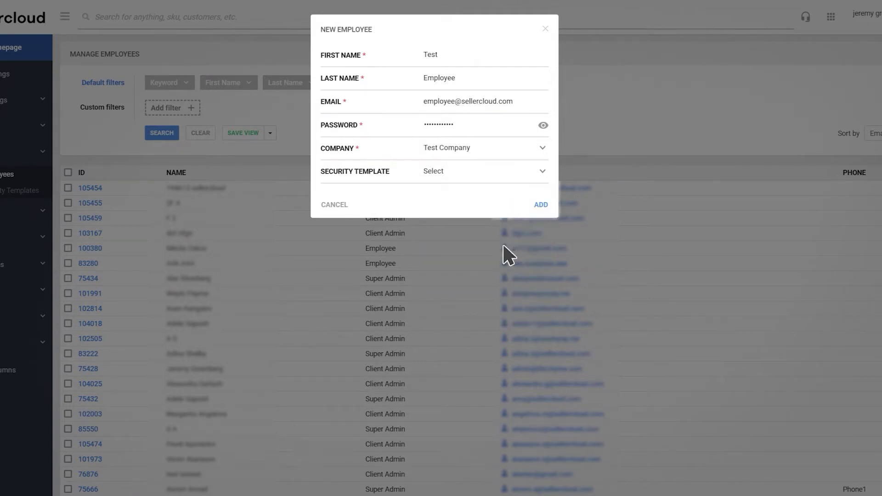
left_click(541, 205)
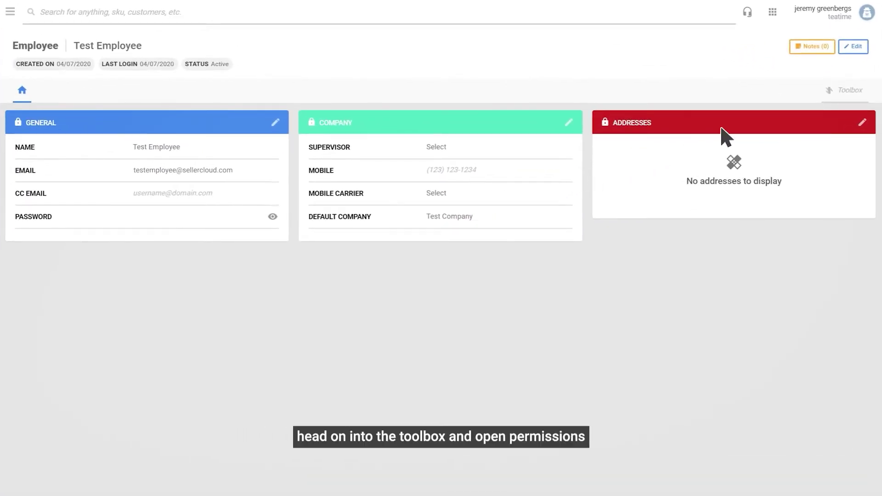
Step: Open the new employee's Permissions from the Toolbox and switch to edit mode
left_click(846, 91)
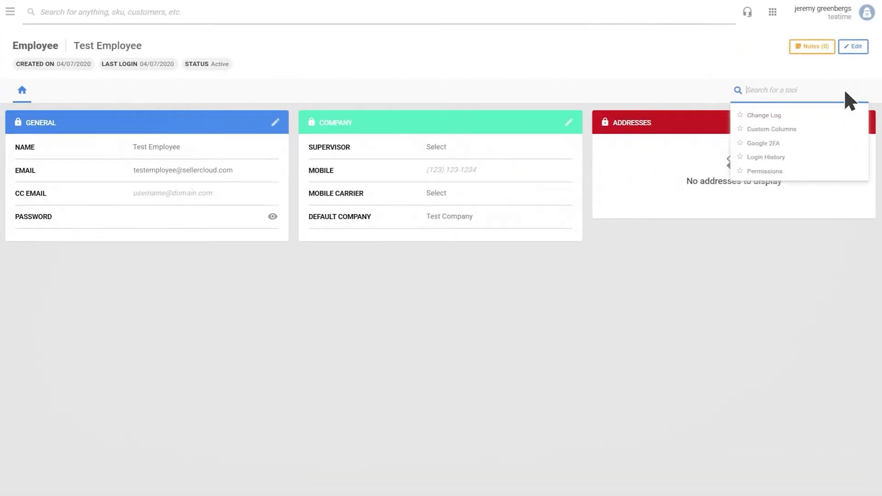
left_click(821, 170)
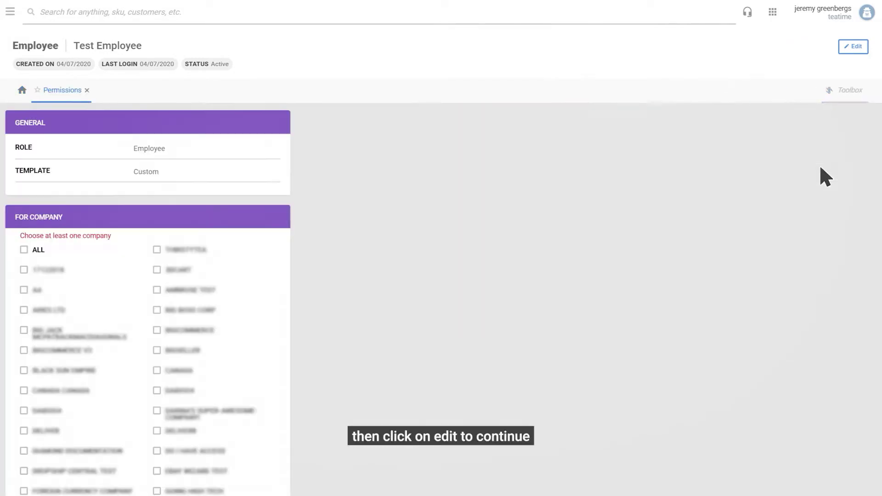
left_click(856, 47)
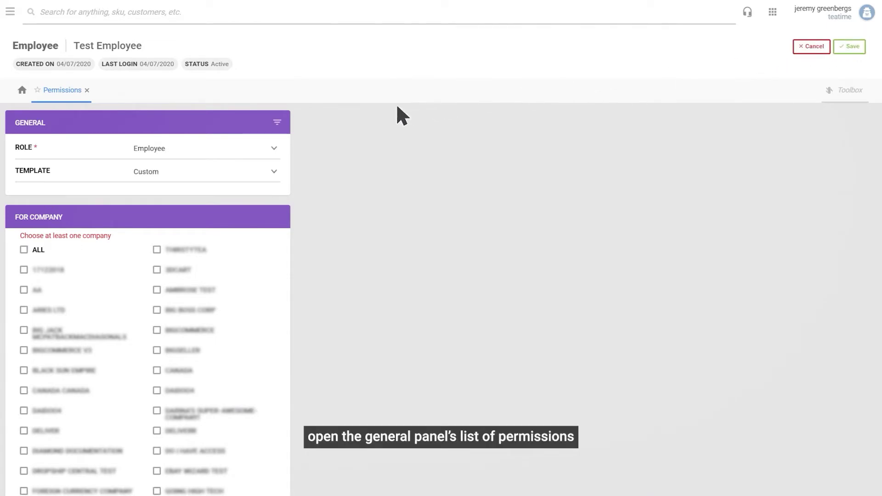
Step: Add Queued Jobs to the entities the employee can access
left_click(278, 123)
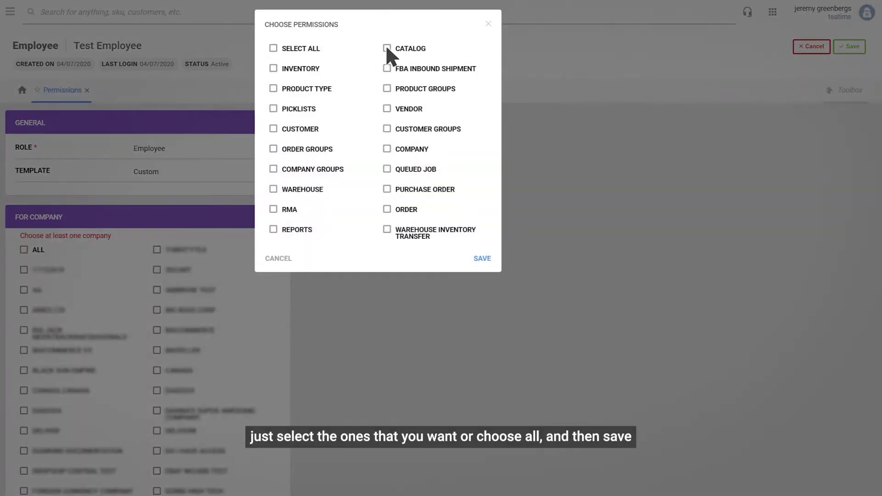
left_click(387, 169)
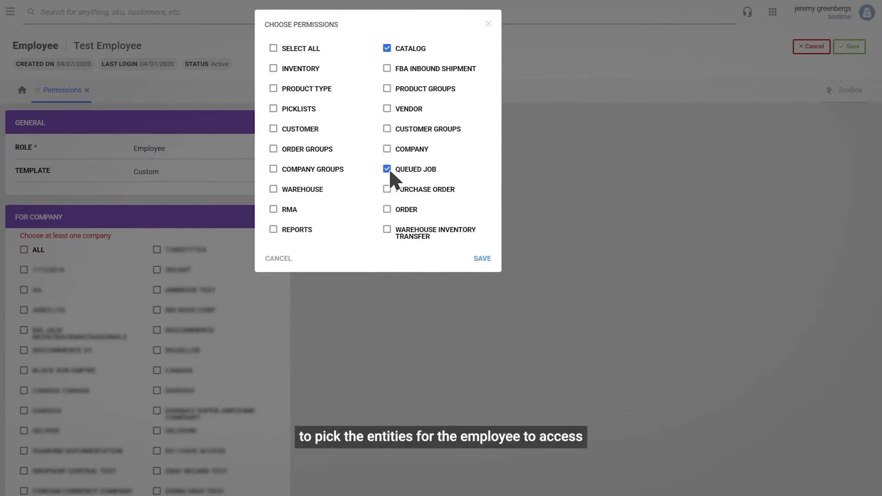
left_click(483, 259)
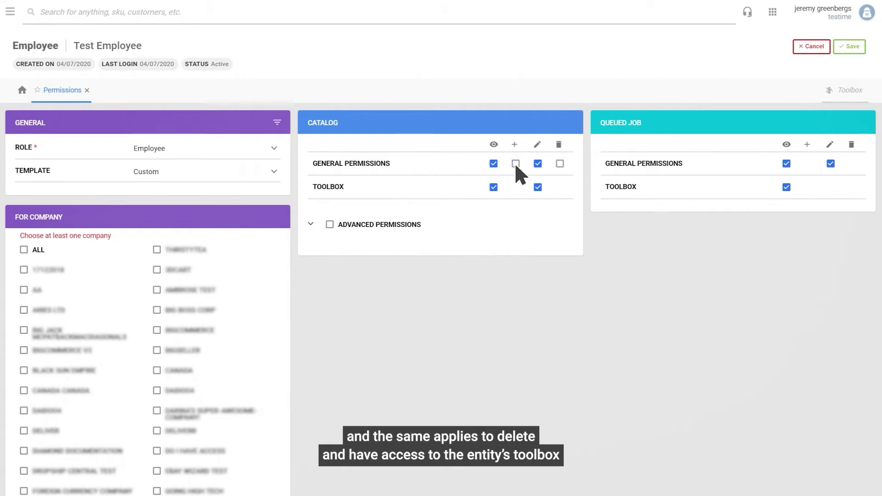
Step: Remove Catalog general edit rights, grant access to ALL companies, and save
left_click(311, 225)
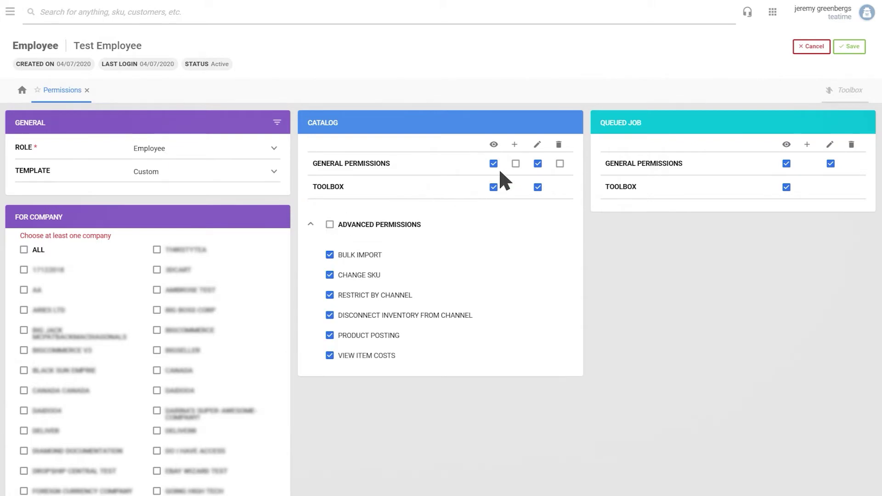
left_click(538, 163)
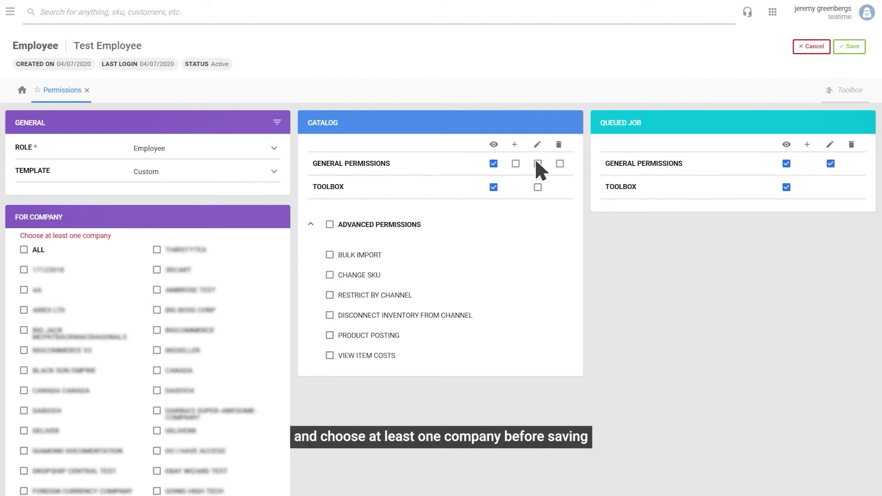
left_click(310, 224)
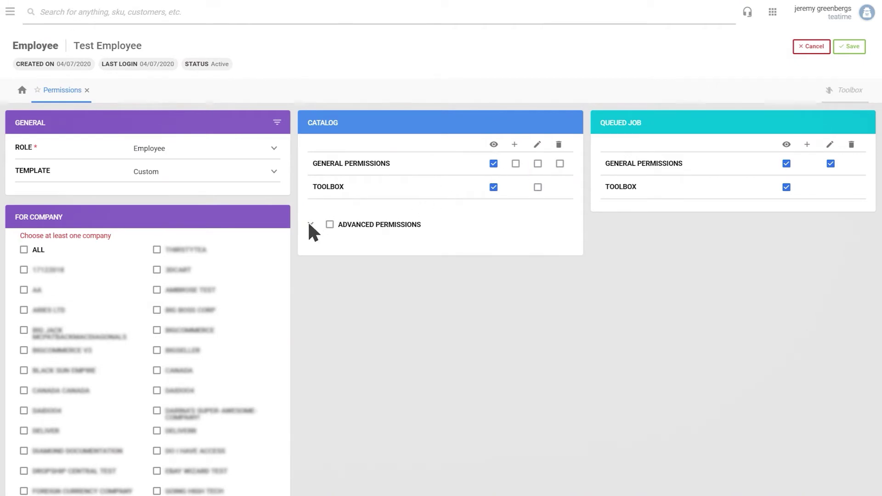
left_click(23, 250)
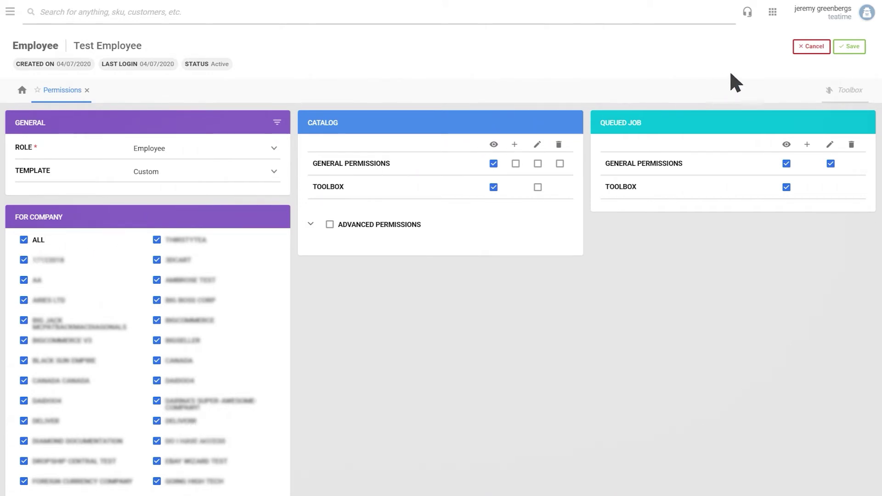
left_click(849, 45)
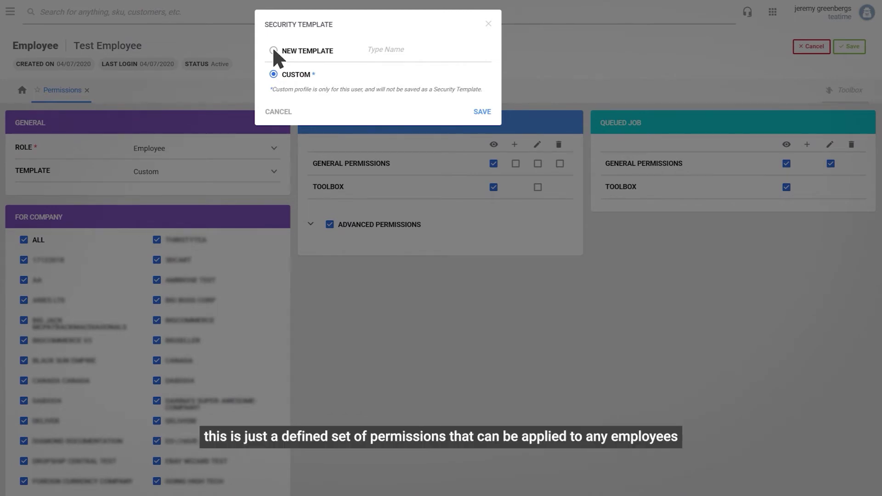
Step: Save the permissions as a new template named 'Test Template' and assign it to the employee
left_click(273, 50)
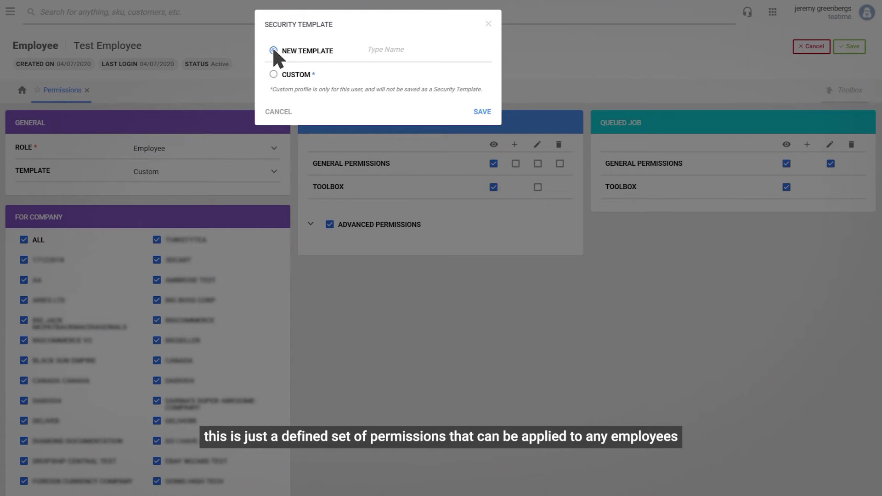
left_click(420, 49)
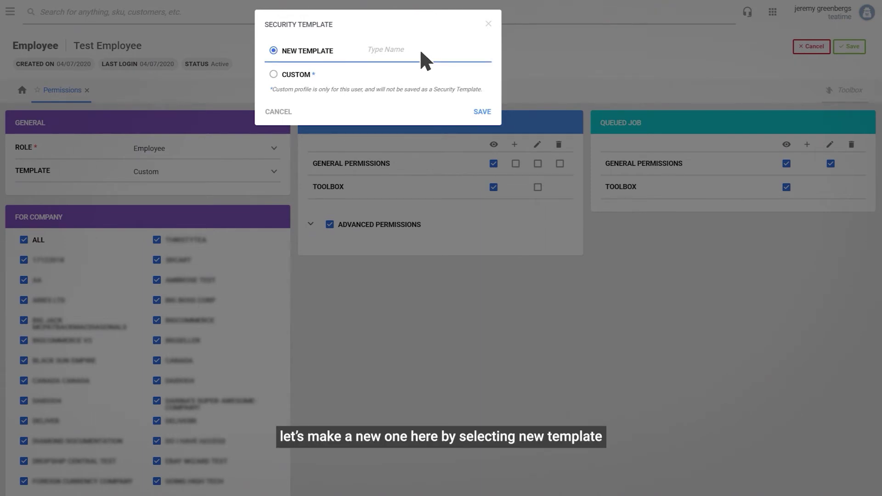
type("Test Template")
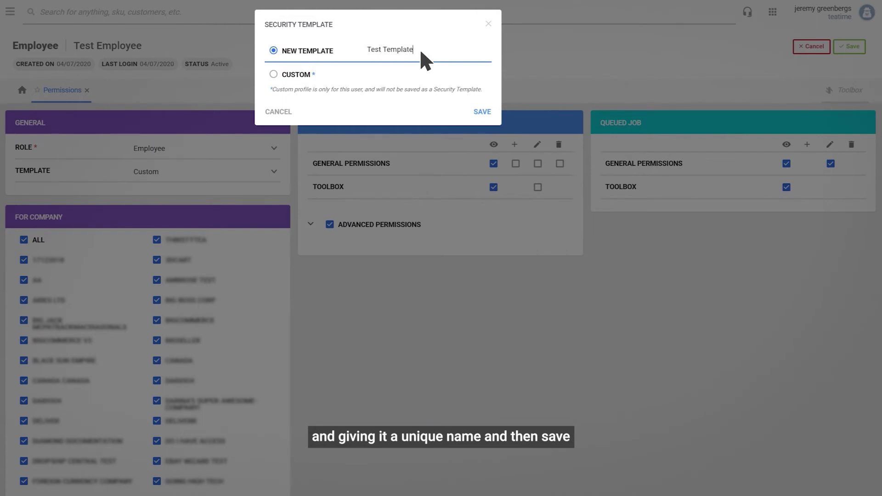
key("Tab")
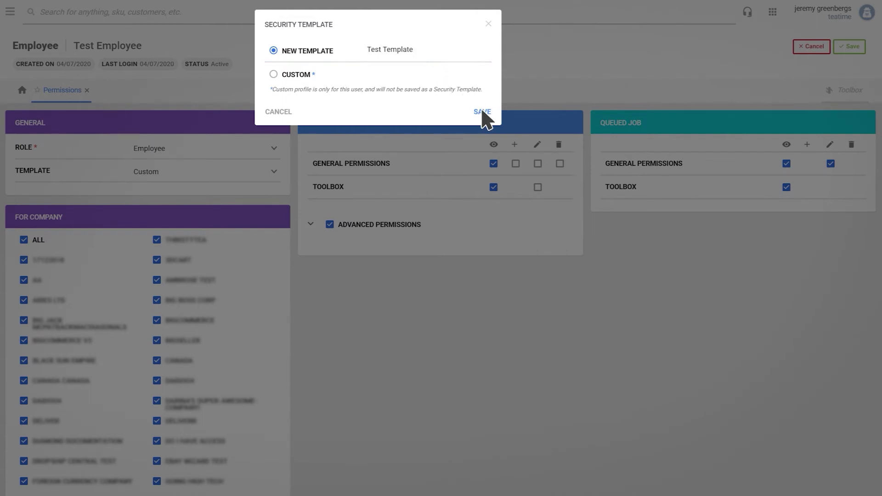
left_click(482, 112)
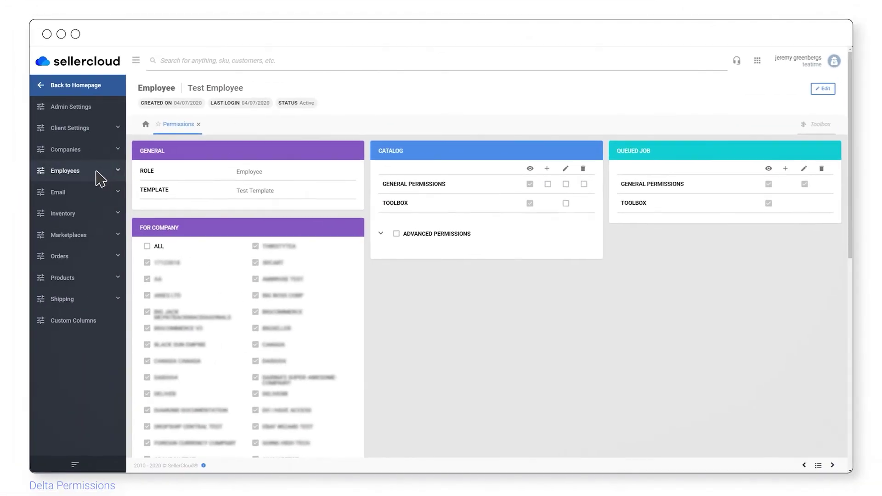
Step: From Manage Security Templates, copy Test Template as 'Security Template 02'
left_click(99, 173)
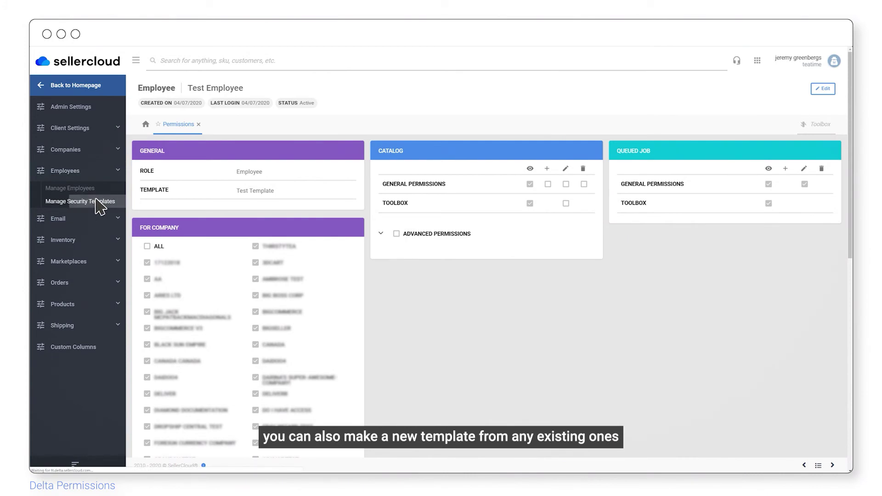
left_click(96, 200)
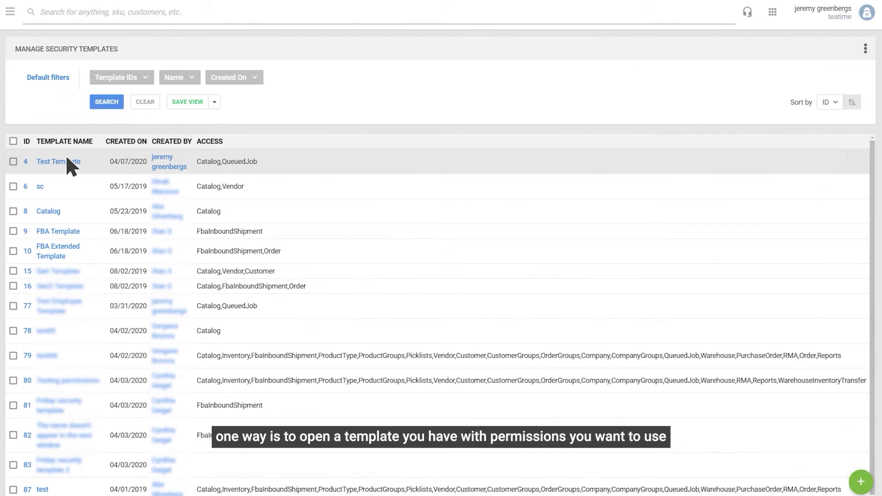
left_click(67, 161)
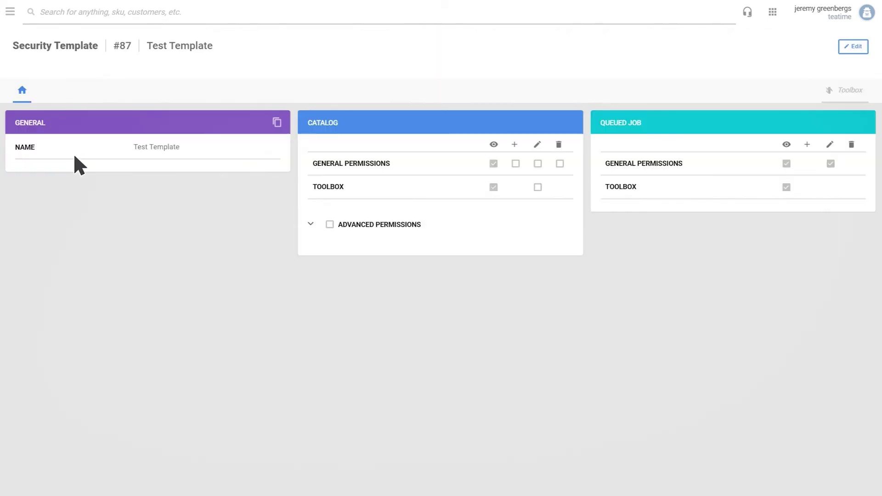
left_click(277, 122)
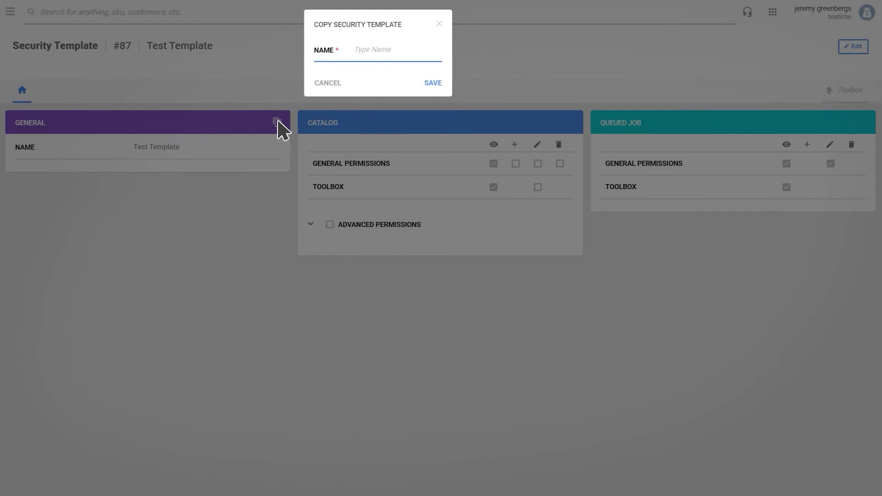
type("Security ")
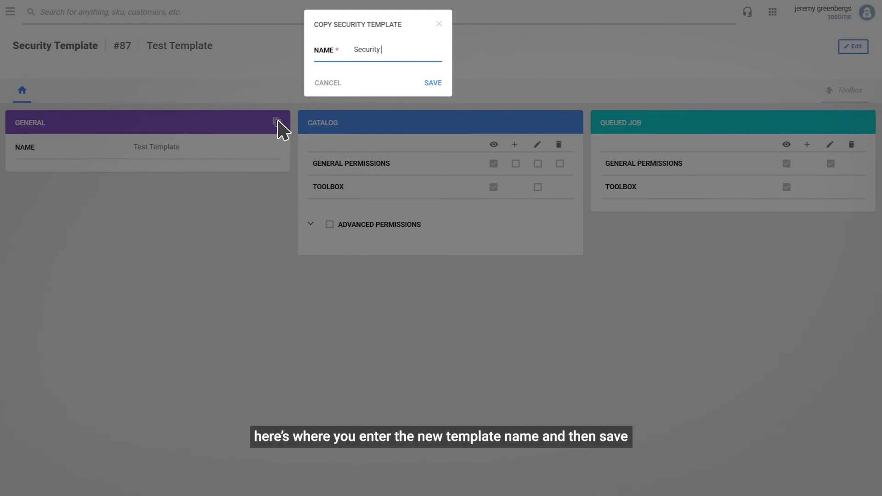
type("Template ")
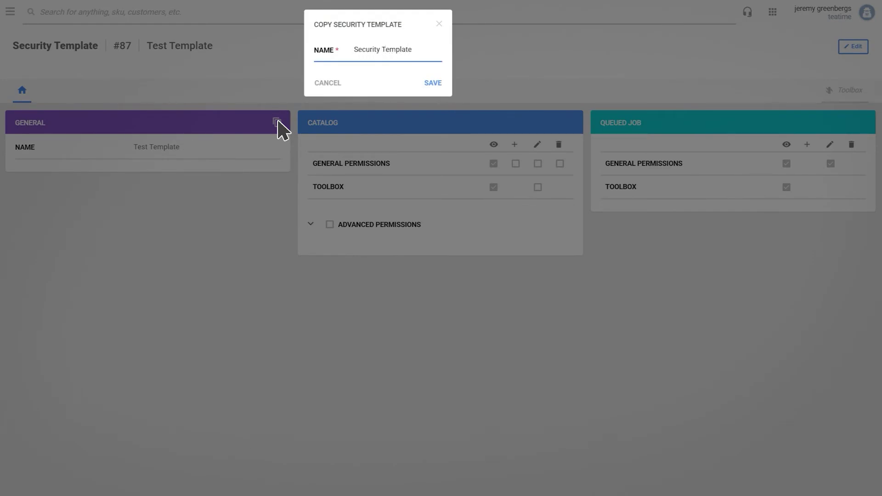
type("02")
left_click(432, 83)
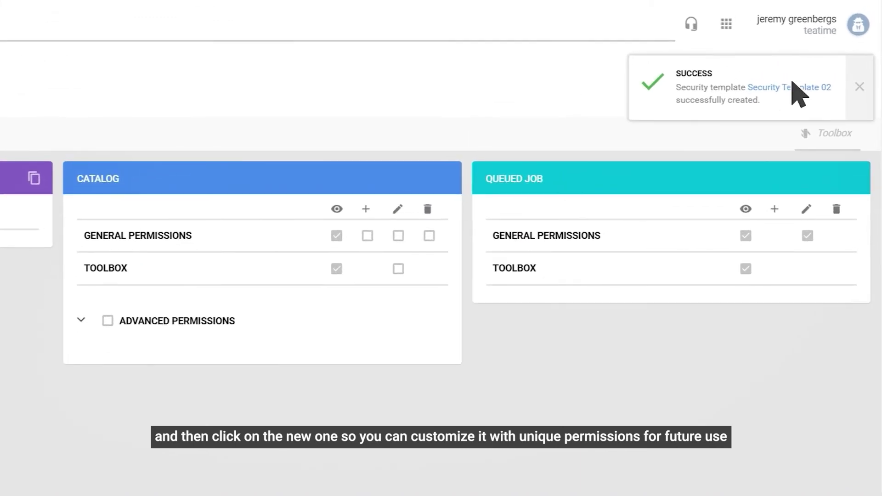
Step: Open Security Template 02, add the FBA Inbound Shipment permission area, and save the template
left_click(793, 87)
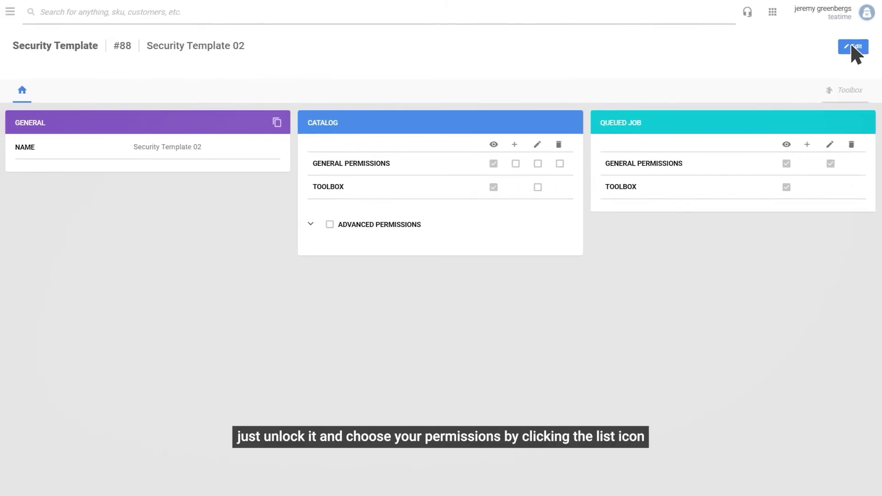
left_click(851, 47)
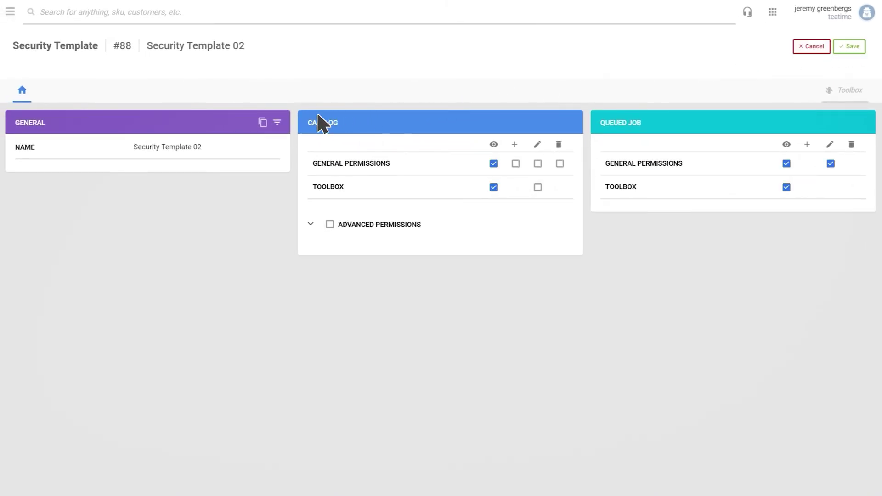
left_click(277, 123)
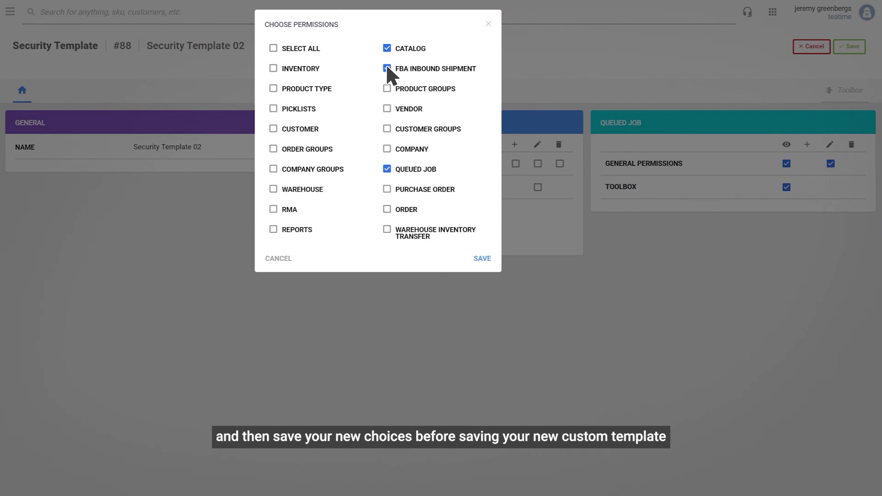
left_click(482, 259)
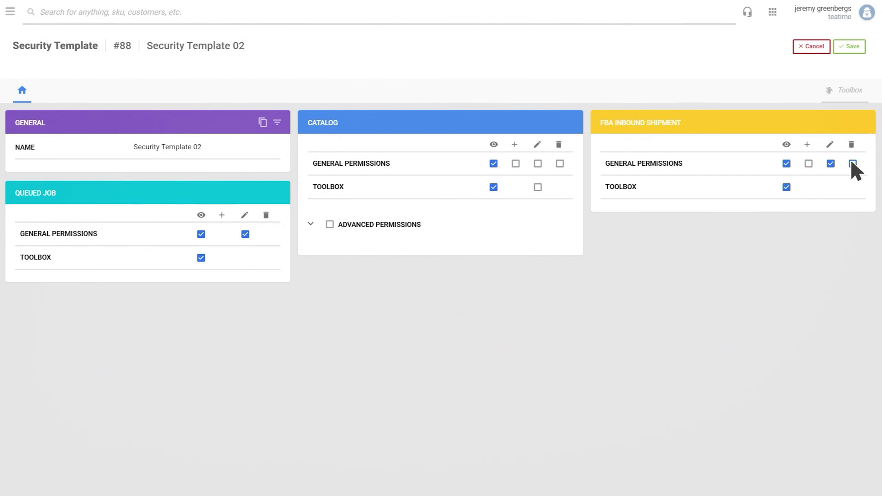
left_click(849, 46)
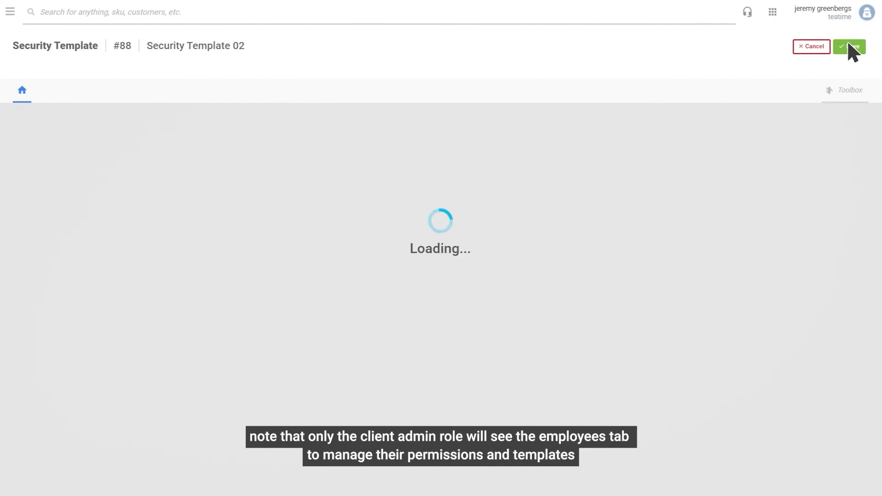